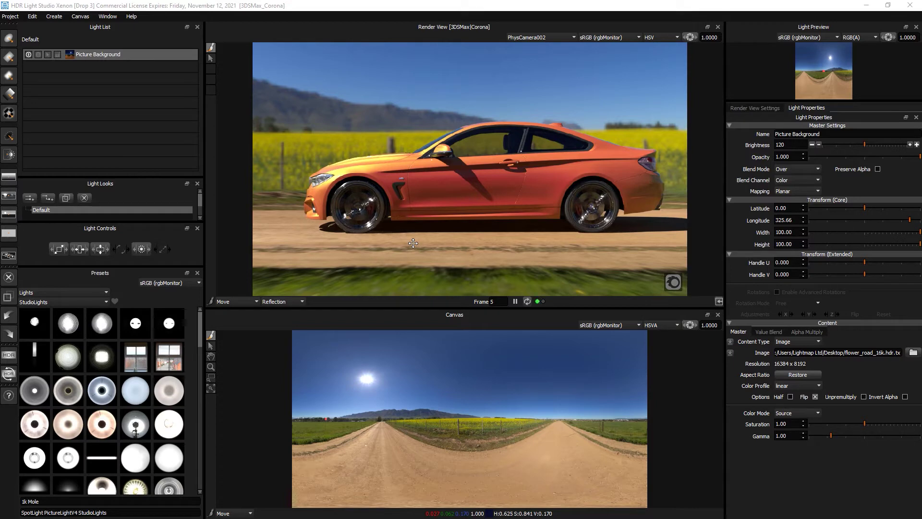
- Duplicate the Picture Background light in the light list
{"action": "left_click", "coordinate": [107, 54]}
{"action": "right_click", "coordinate": [108, 54]}
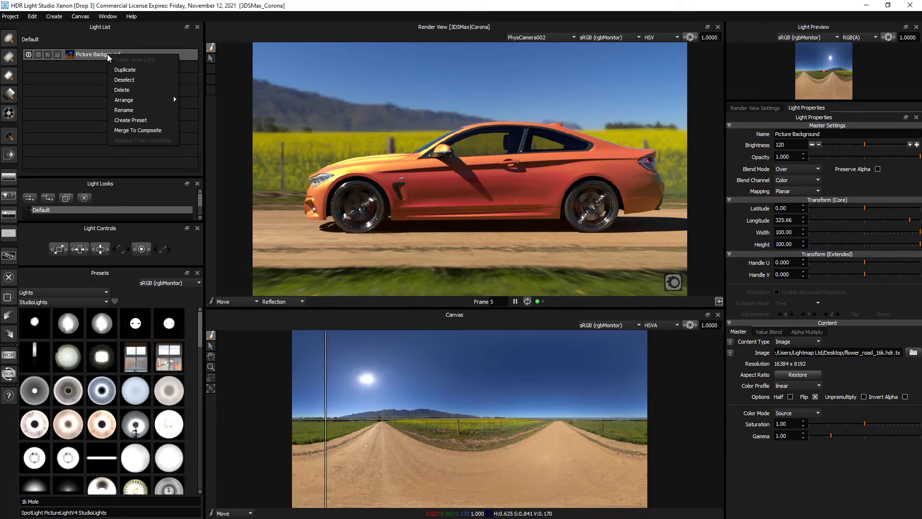
{"action": "left_click", "coordinate": [139, 69]}
{"action": "left_click", "coordinate": [456, 288]}
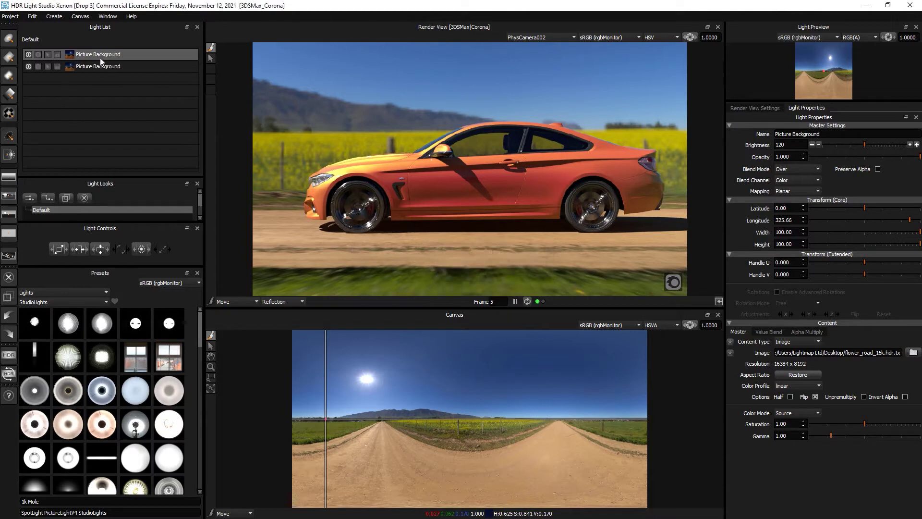
- Merge the upper Picture Background light into a composite light and set its blend mode to Over
{"action": "right_click", "coordinate": [122, 53]}
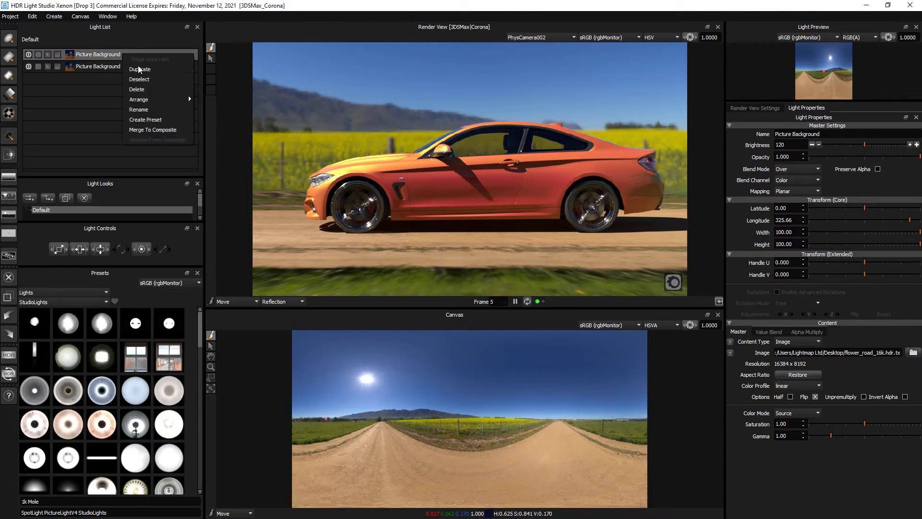
{"action": "left_click", "coordinate": [153, 129]}
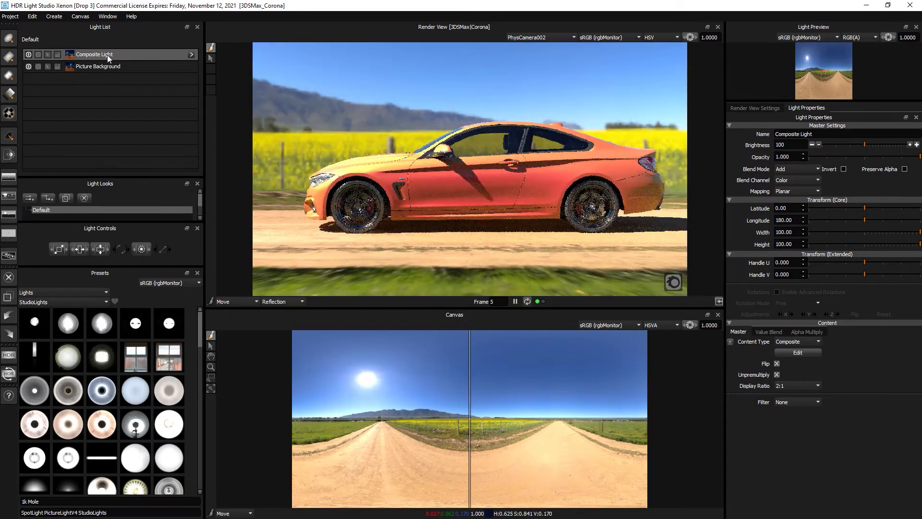
{"action": "left_click", "coordinate": [804, 169]}
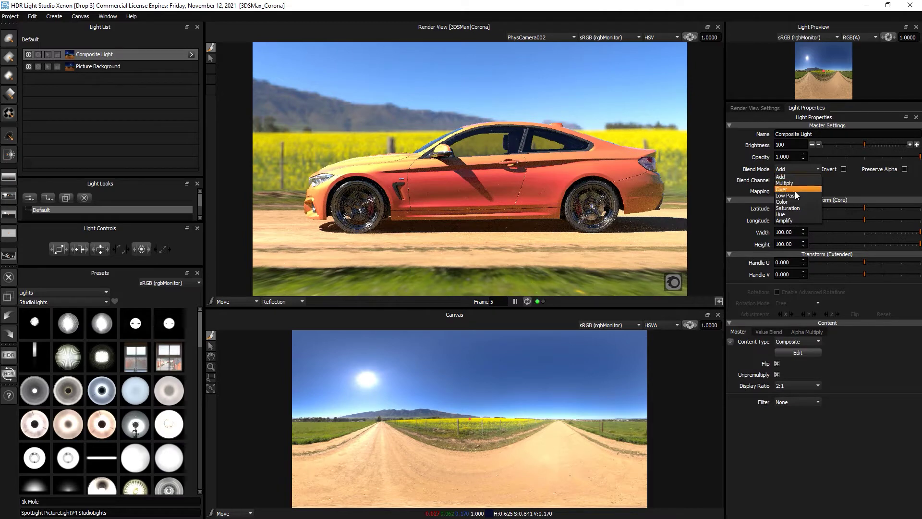
{"action": "left_click", "coordinate": [794, 191]}
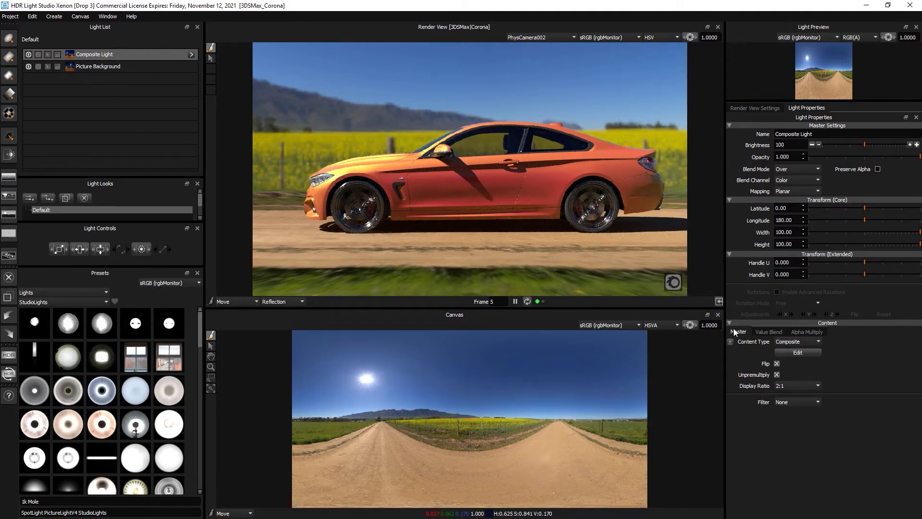
- Apply a Motion Blur filter to the composite light, aimed in the canvas at about U 0.249, V 0.511, with a blur length of 0.015
{"action": "left_click", "coordinate": [797, 422]}
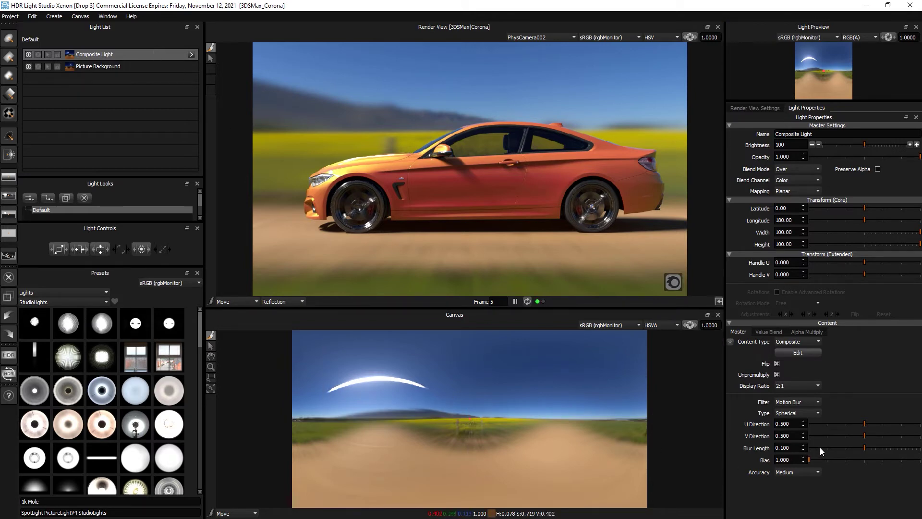
{"action": "left_click", "coordinate": [802, 451]}
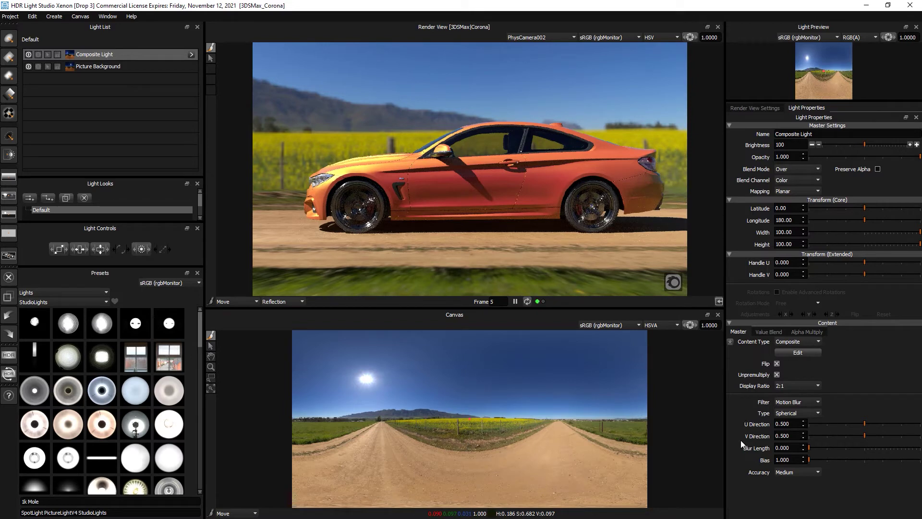
{"action": "left_click", "coordinate": [229, 513]}
{"action": "left_click", "coordinate": [231, 513]}
{"action": "left_click", "coordinate": [233, 514]}
{"action": "left_click", "coordinate": [229, 505]}
{"action": "left_click", "coordinate": [379, 420]}
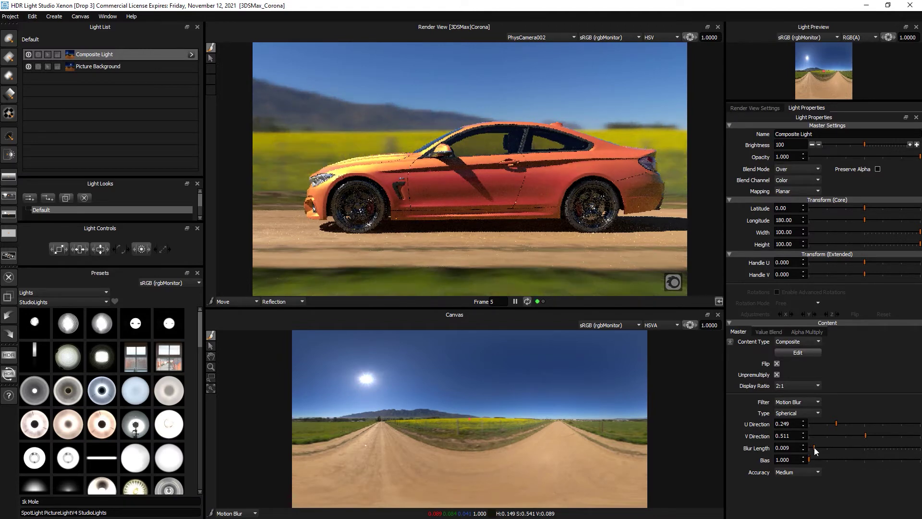
{"action": "left_click_drag", "start_coordinate": [816, 448], "coordinate": [816, 446]}
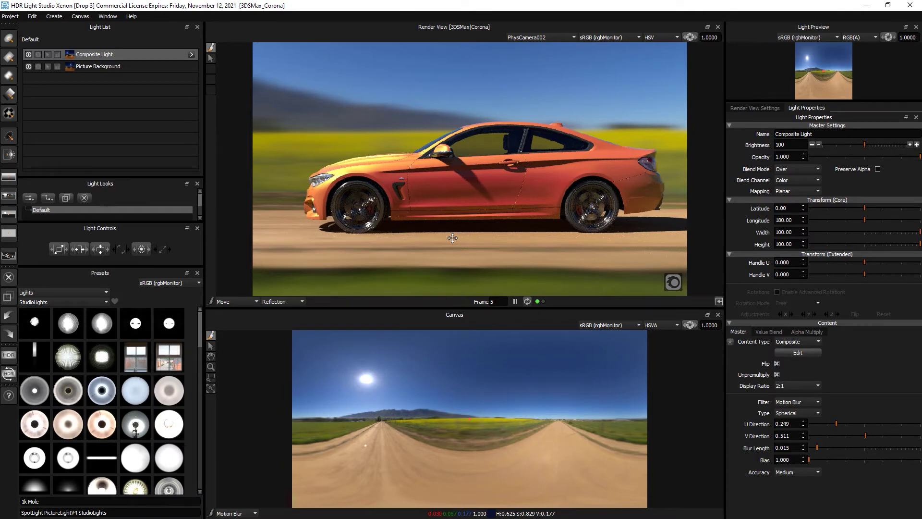
- Duplicate the motion-blurred composite light and turn off the two lights beneath the copy
{"action": "right_click", "coordinate": [100, 55]}
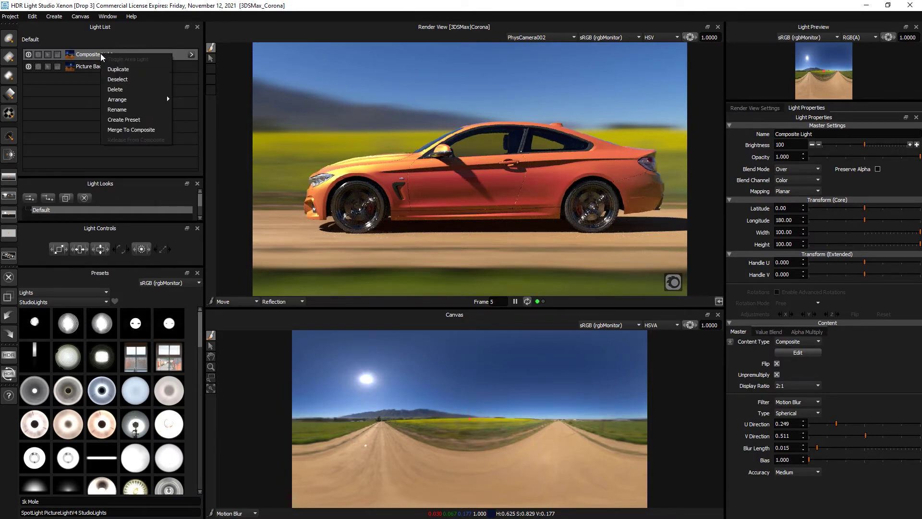
{"action": "left_click", "coordinate": [123, 70]}
{"action": "left_click", "coordinate": [463, 287]}
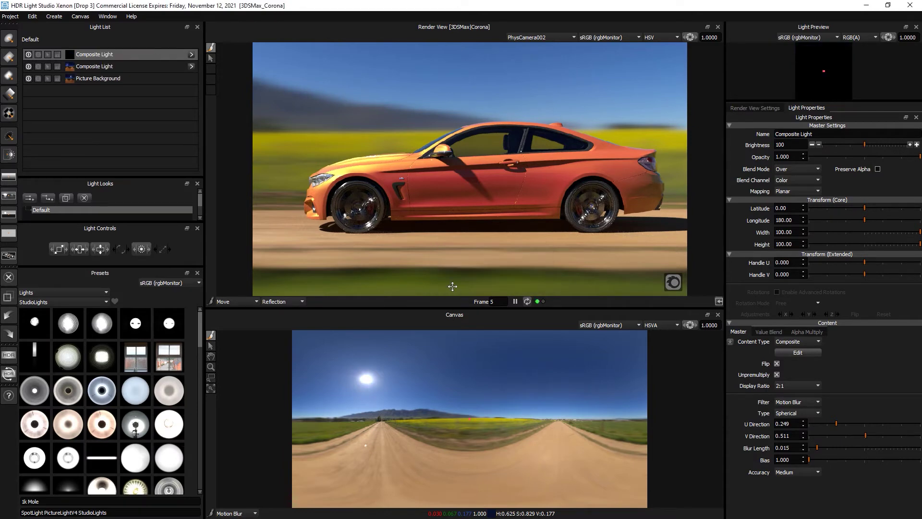
{"action": "left_click", "coordinate": [28, 65]}
{"action": "left_click", "coordinate": [28, 78]}
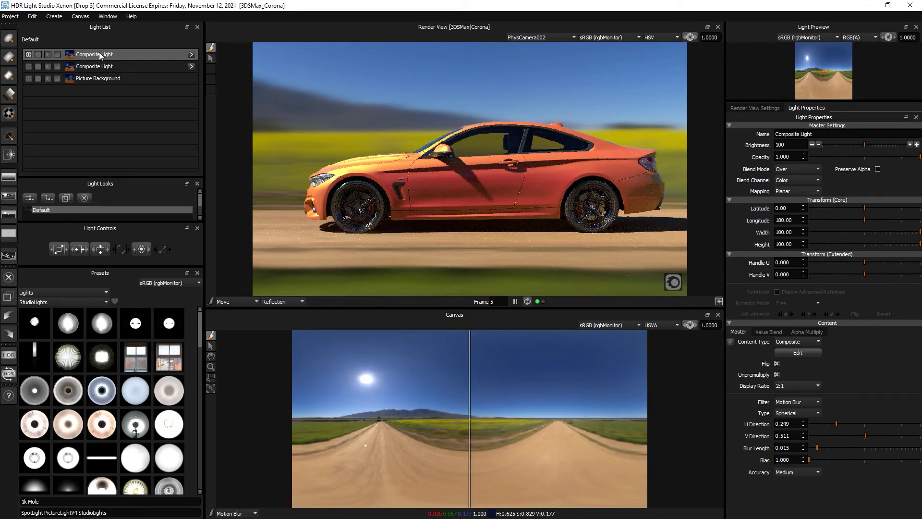
- Set the top composite light's filter to None and activate its Alpha Multiply content
{"action": "left_click", "coordinate": [795, 402]}
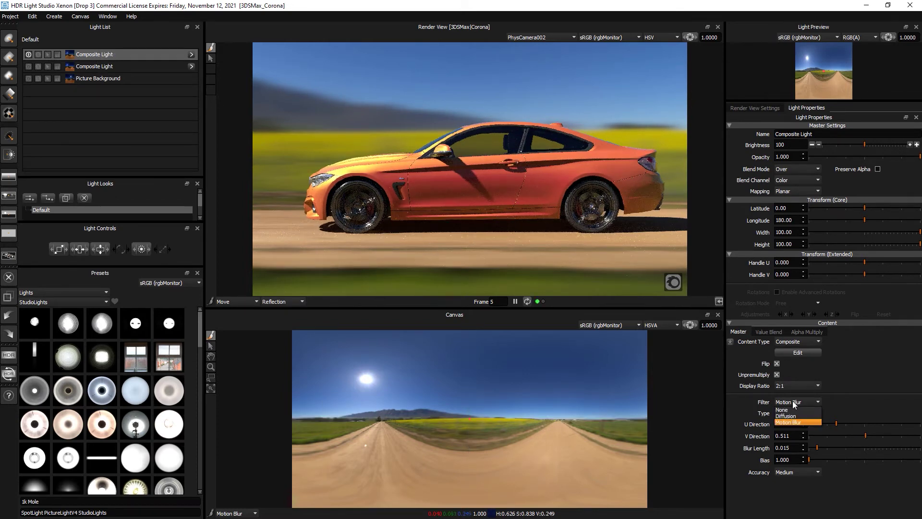
{"action": "left_click", "coordinate": [783, 410]}
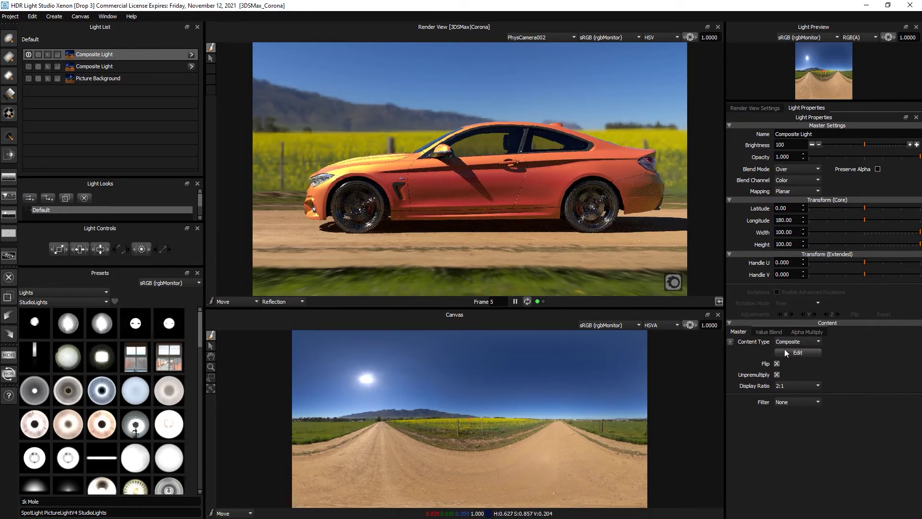
{"action": "left_click", "coordinate": [804, 331]}
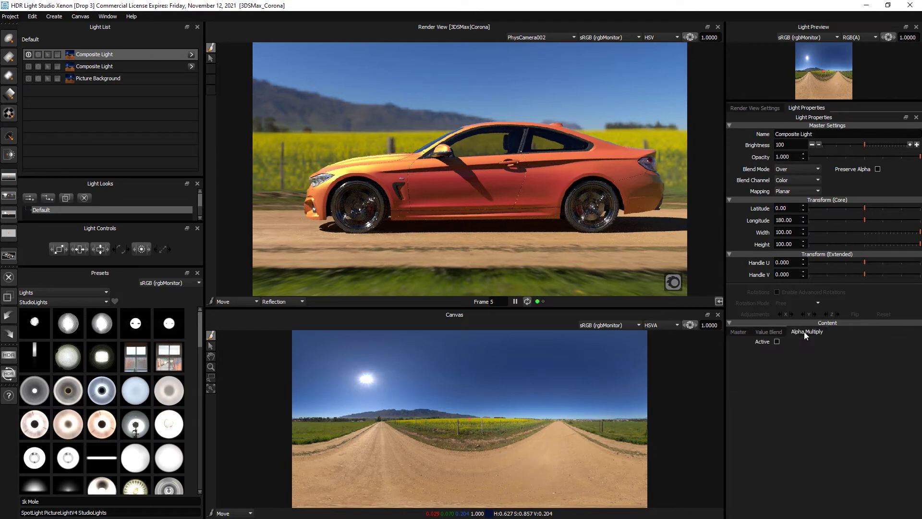
{"action": "left_click", "coordinate": [776, 341]}
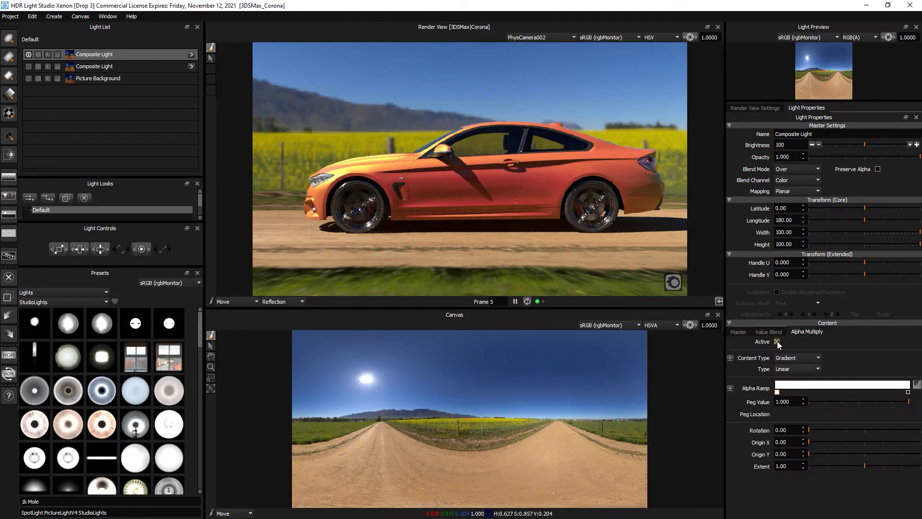
- Add alpha ramp pegs at about 0.468 and 0.574, and set the values of the 0.574 peg and the end peg to 0
{"action": "left_click", "coordinate": [838, 388]}
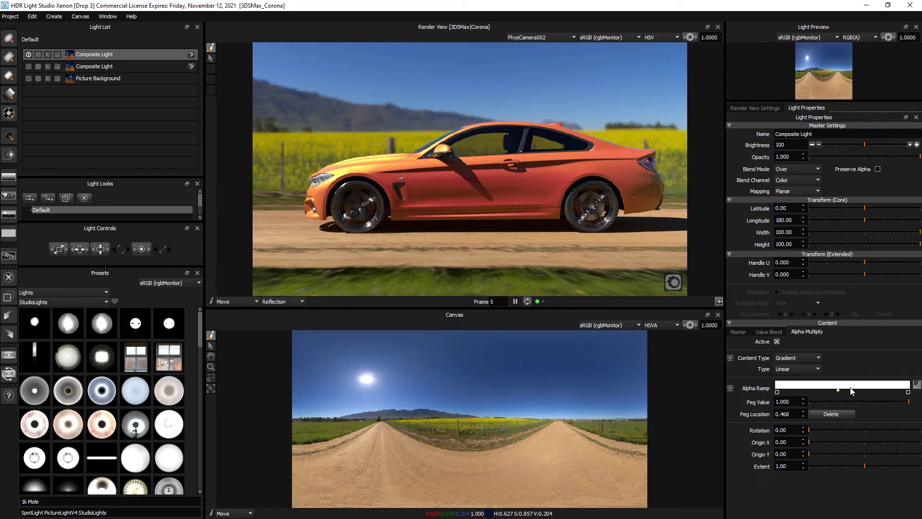
{"action": "left_click", "coordinate": [853, 389]}
{"action": "left_click", "coordinate": [845, 402]}
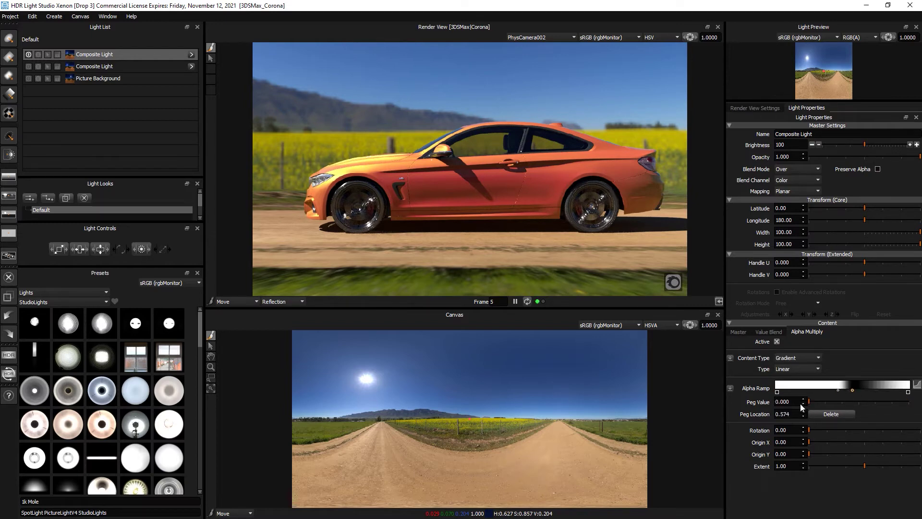
{"action": "left_click", "coordinate": [907, 393]}
{"action": "left_click_drag", "start_coordinate": [899, 405], "coordinate": [800, 404]}
- Compare the masked canvas in the RGB(A) and HSVA channel displays
{"action": "left_click", "coordinate": [655, 324]}
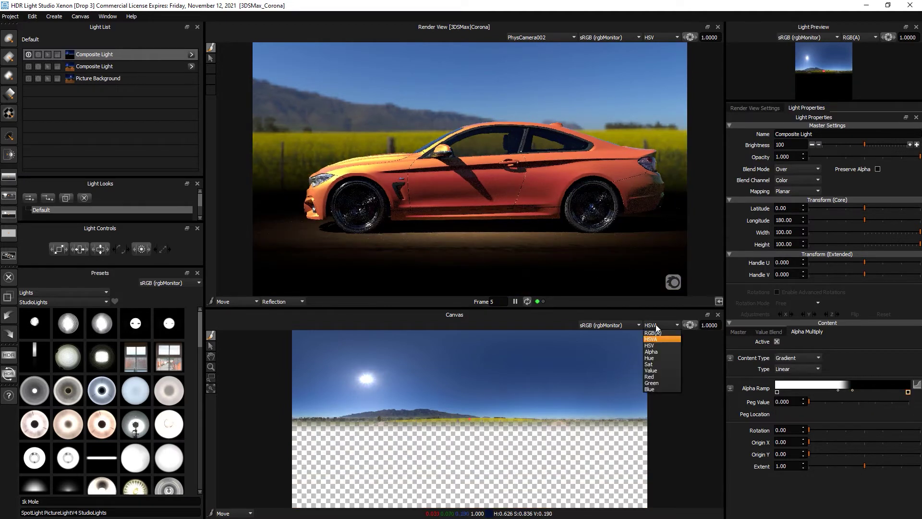
{"action": "left_click", "coordinate": [658, 338]}
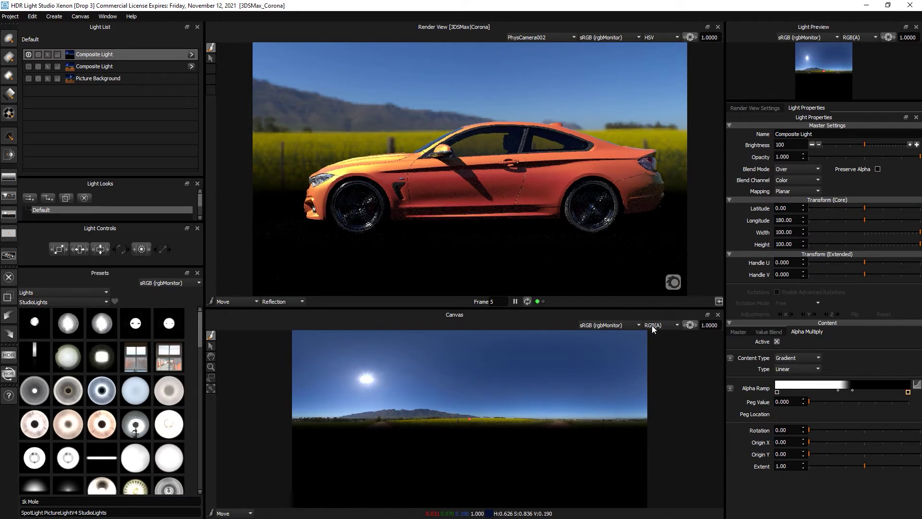
{"action": "left_click", "coordinate": [653, 325]}
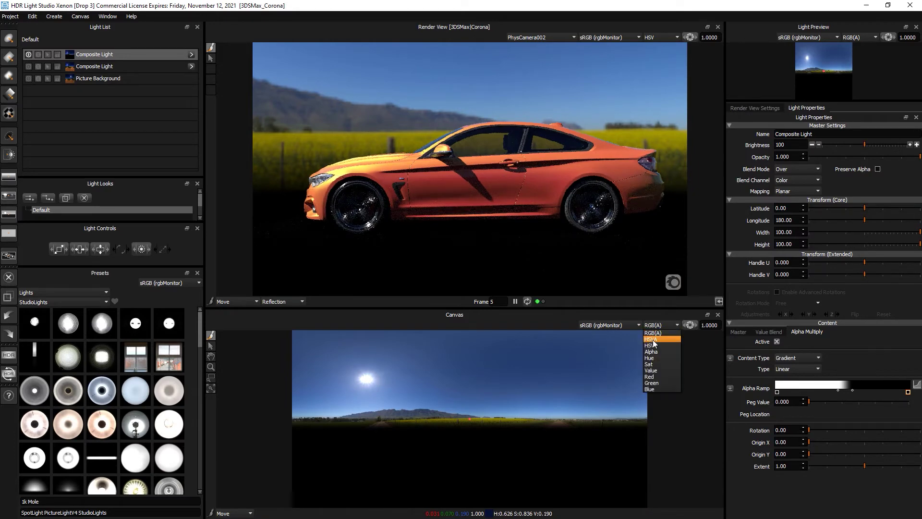
{"action": "left_click", "coordinate": [653, 340]}
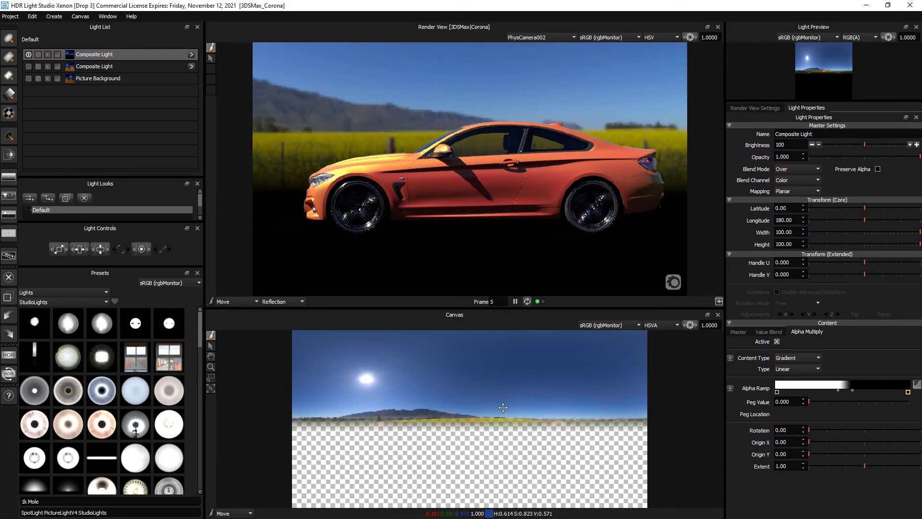
- Sharpen the alpha cutoff at the horizon by moving the black ramp peg to about 0.507 and the white peg to about 0.493
{"action": "left_click", "coordinate": [211, 378]}
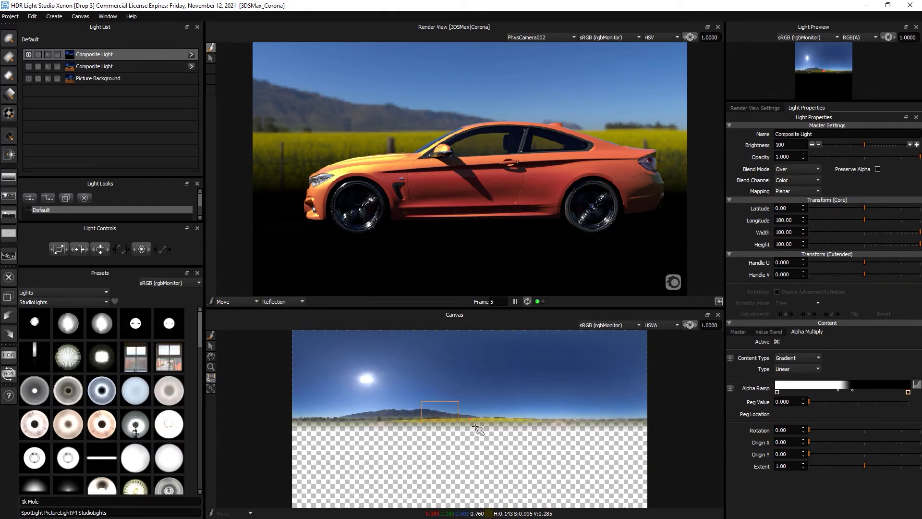
{"action": "left_click_drag", "start_coordinate": [462, 438], "coordinate": [609, 438]}
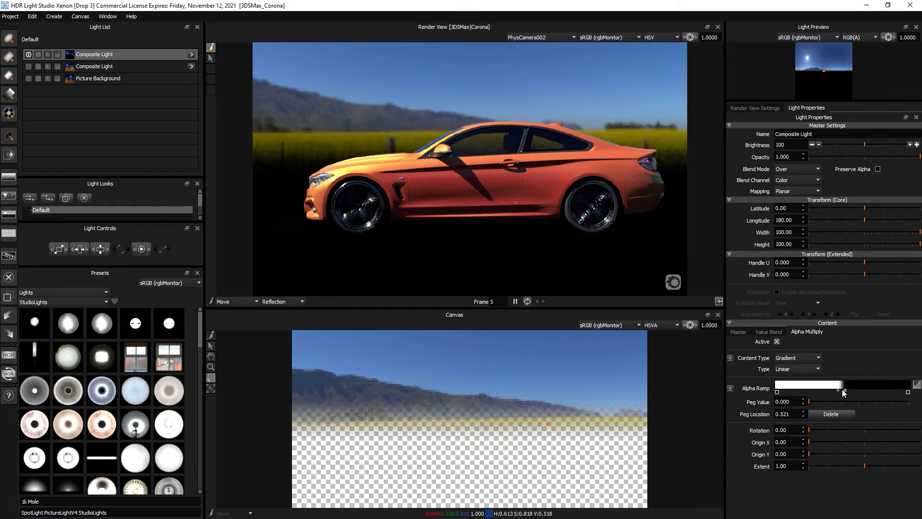
{"action": "left_click_drag", "start_coordinate": [844, 390], "coordinate": [843, 389]}
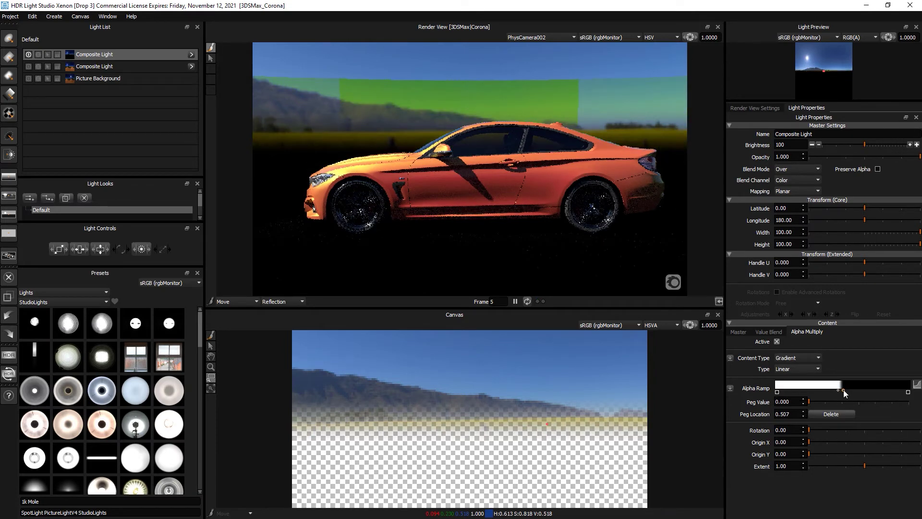
{"action": "left_click", "coordinate": [838, 390]}
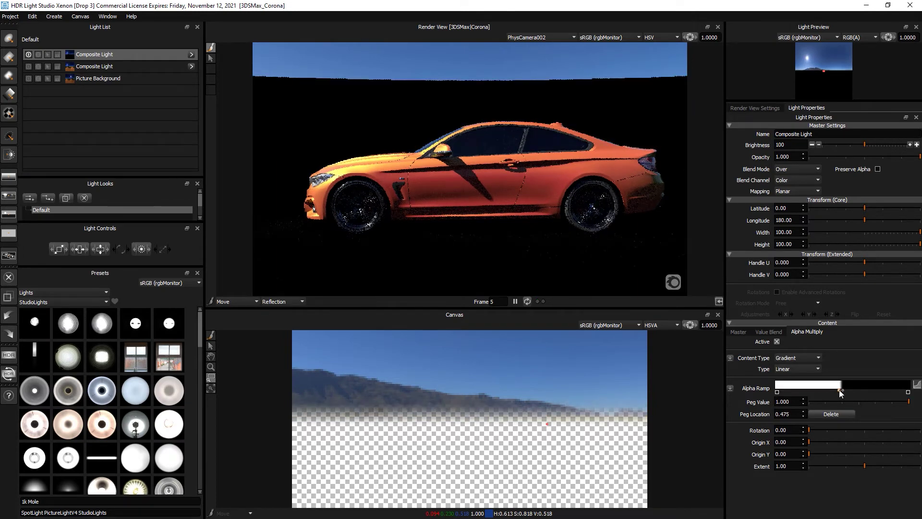
{"action": "left_click", "coordinate": [210, 388]}
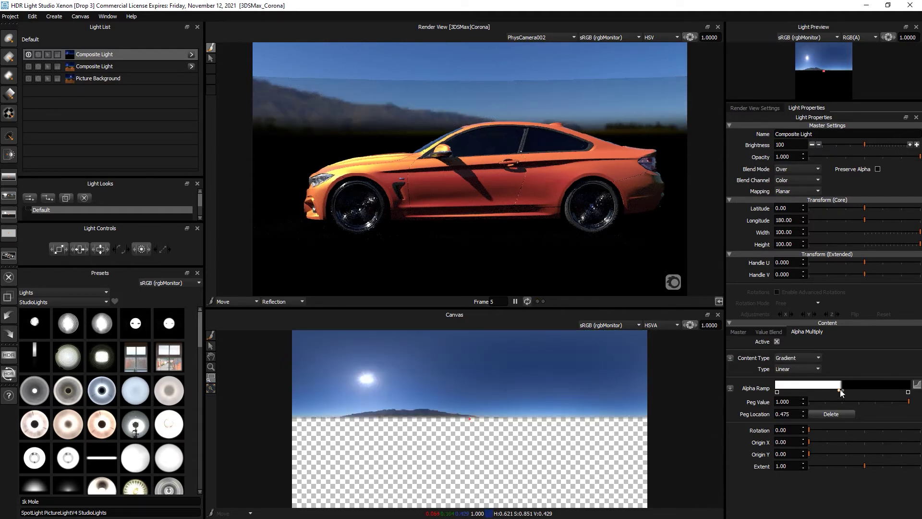
{"action": "left_click_drag", "start_coordinate": [839, 390], "coordinate": [841, 390]}
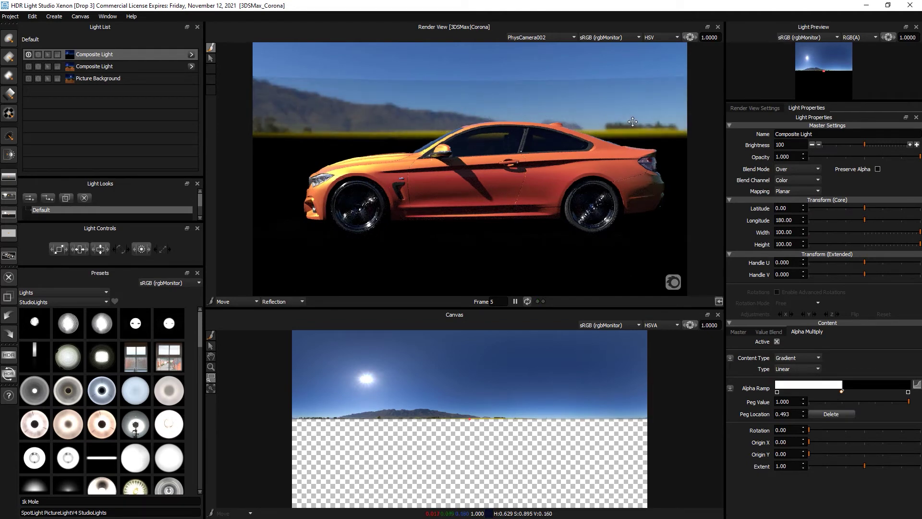
- Turn the motion-blurred composite light beneath the masked one back on and select it
{"action": "left_click", "coordinate": [27, 67]}
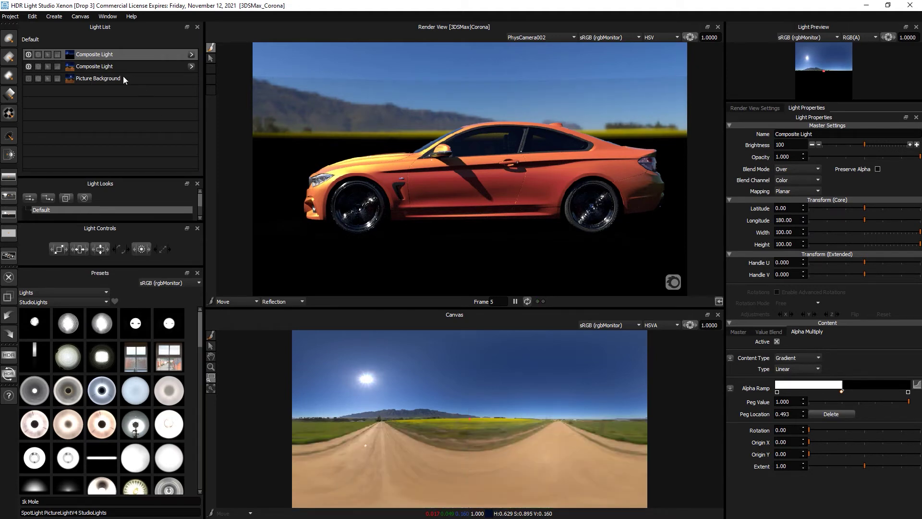
{"action": "left_click", "coordinate": [106, 67]}
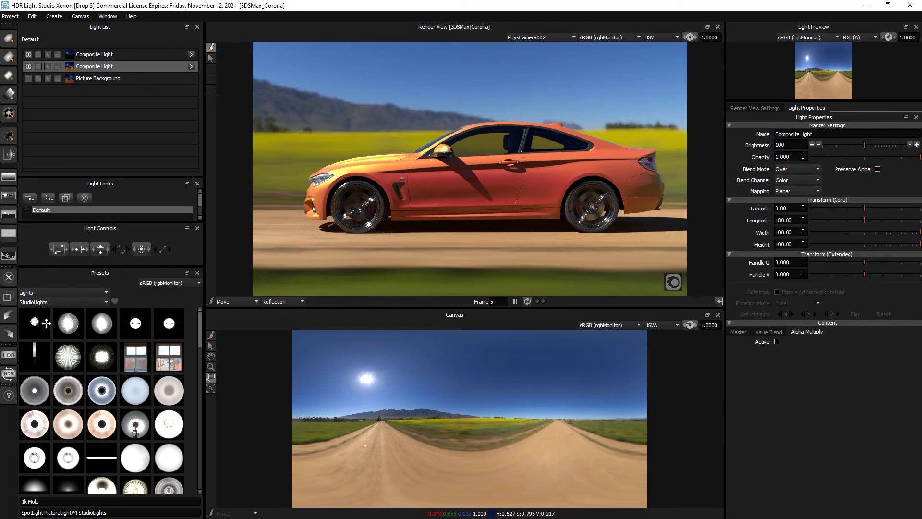
- Choose a different map resolution in the Production Render settings and render the live HDR map
{"action": "left_click", "coordinate": [9, 355]}
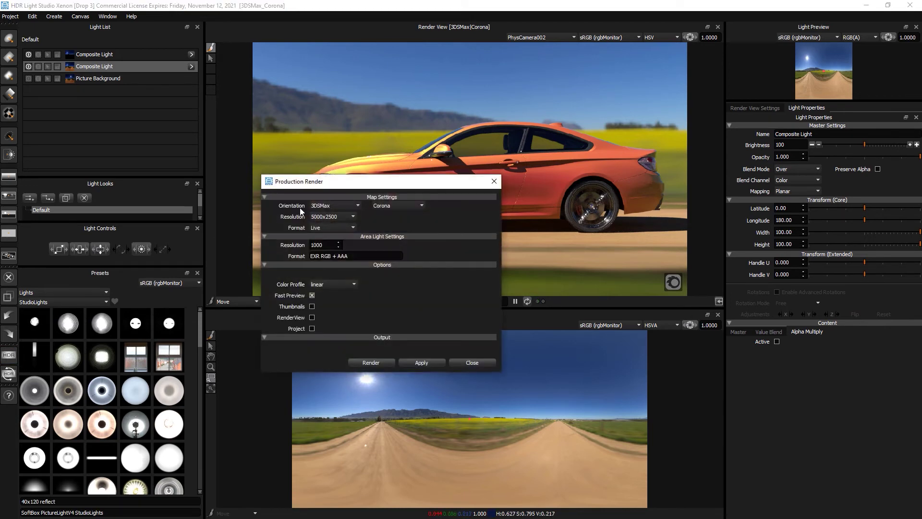
{"action": "left_click", "coordinate": [333, 219]}
{"action": "left_click", "coordinate": [330, 234]}
{"action": "left_click", "coordinate": [371, 360]}
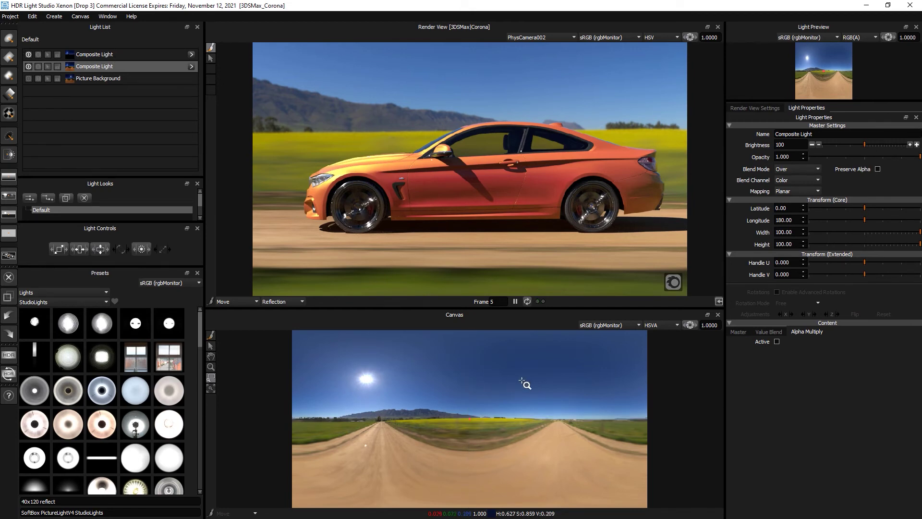
- Duplicate the alpha-masked composite light and turn off the two composite lights beneath the copy to isolate it
{"action": "left_click", "coordinate": [97, 57]}
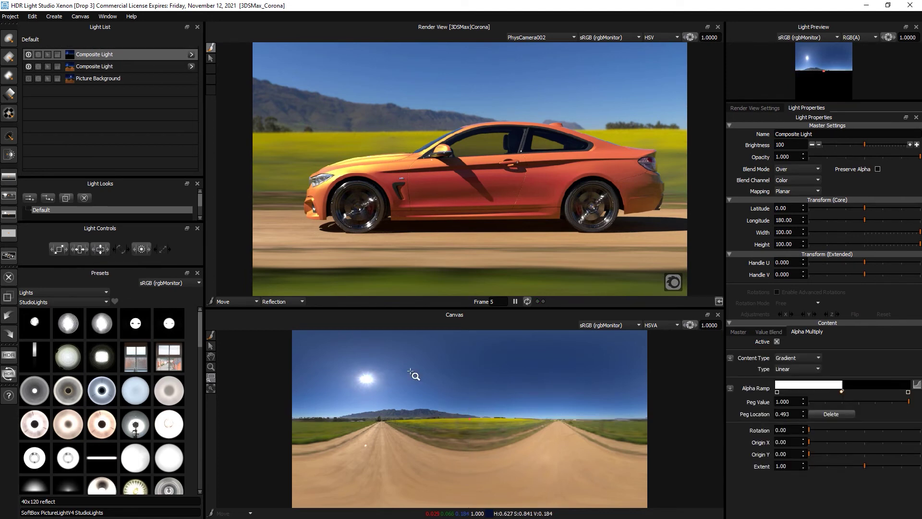
{"action": "right_click", "coordinate": [95, 54]}
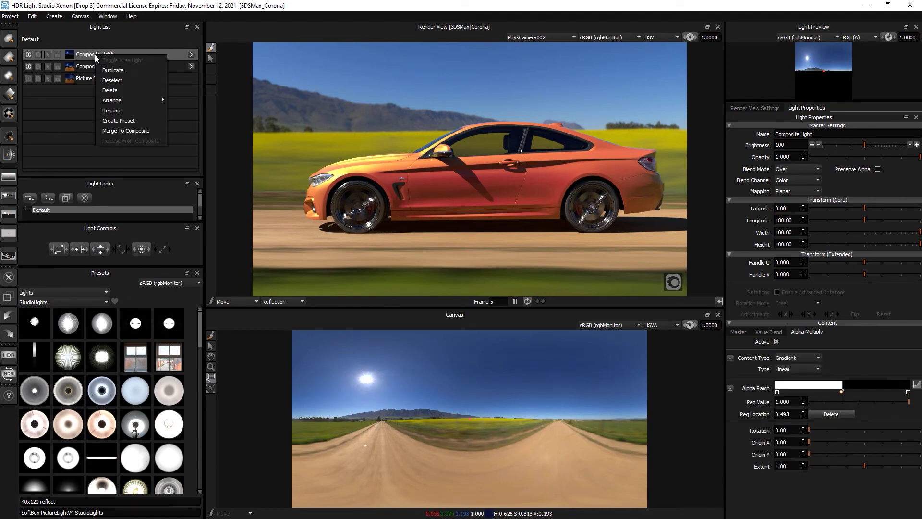
{"action": "left_click", "coordinate": [126, 68]}
{"action": "left_click", "coordinate": [465, 286]}
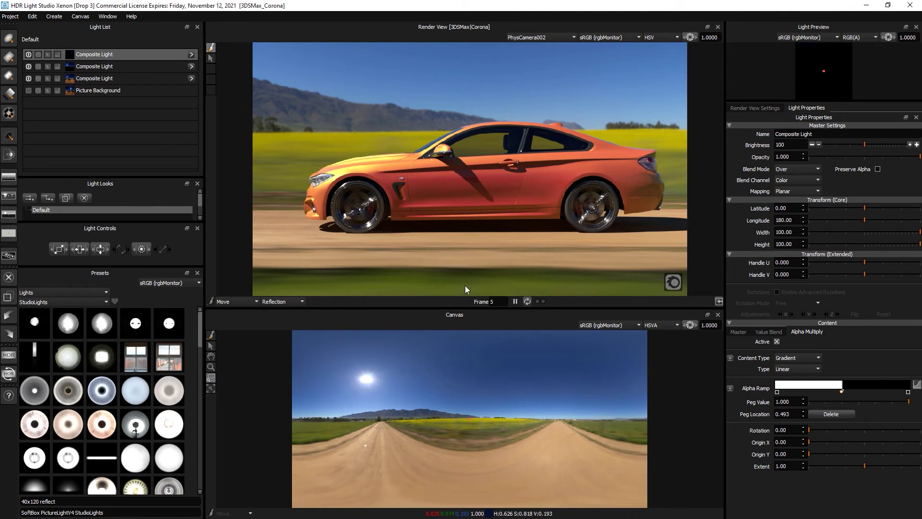
{"action": "left_click", "coordinate": [27, 66]}
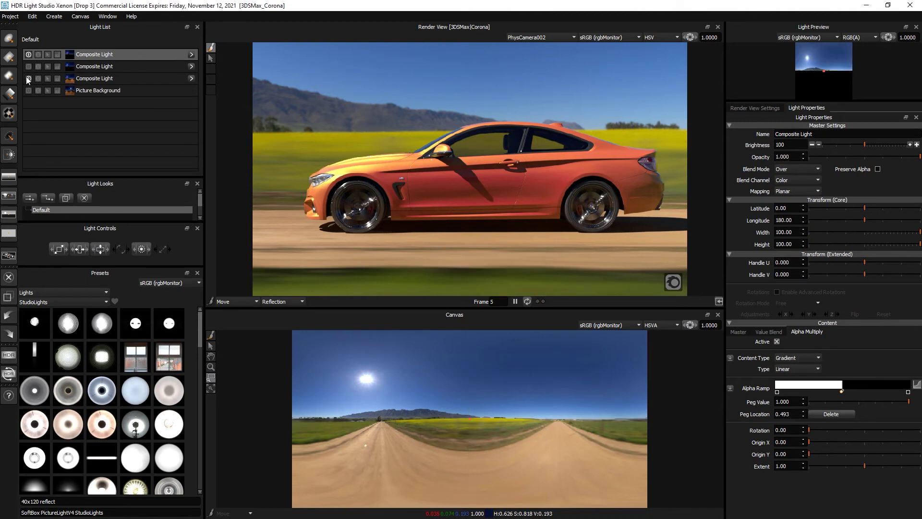
{"action": "left_click", "coordinate": [27, 78]}
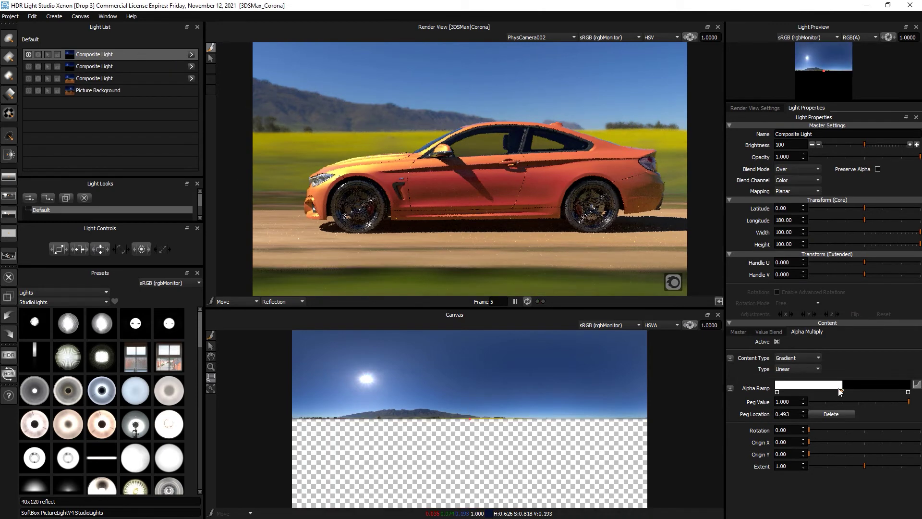
- Raise the copy's alpha cutoff above the mountains with the white ramp peg at 0.359, and turn the two lower composite lights back on
{"action": "left_click_drag", "start_coordinate": [841, 391], "coordinate": [826, 391]}
{"action": "left_click", "coordinate": [825, 391]}
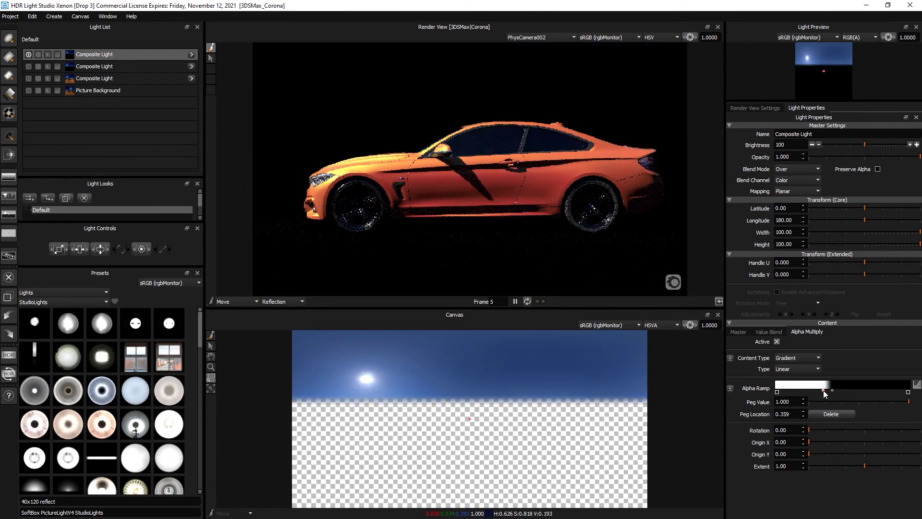
{"action": "left_click", "coordinate": [29, 66]}
{"action": "left_click", "coordinate": [29, 79]}
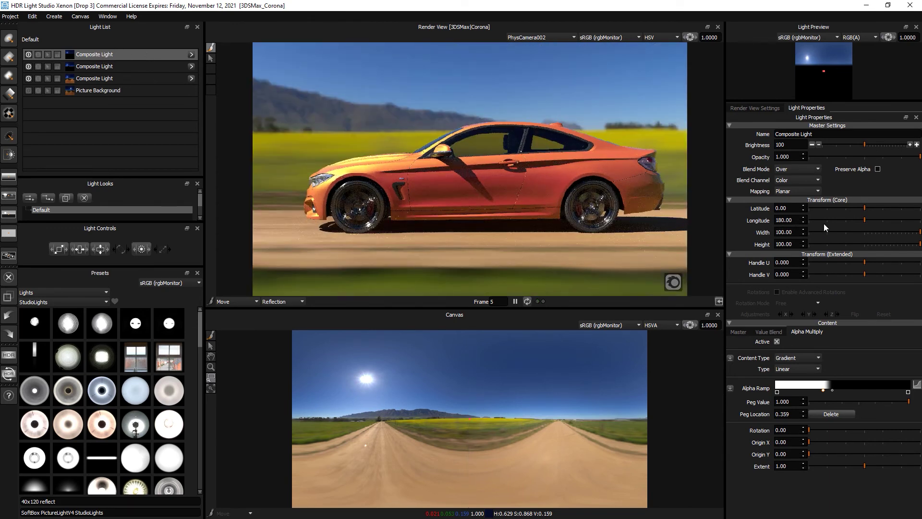
- Shift the duplicated sky light's longitude to about 191.88 to move the sun, and toggle the light off and on to compare
{"action": "left_click_drag", "start_coordinate": [863, 219], "coordinate": [861, 218]}
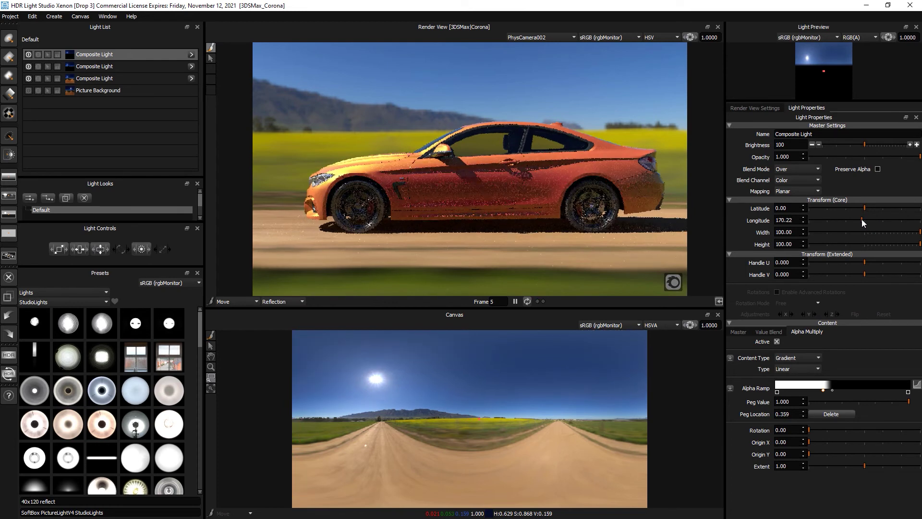
{"action": "left_click_drag", "start_coordinate": [862, 219], "coordinate": [866, 219]}
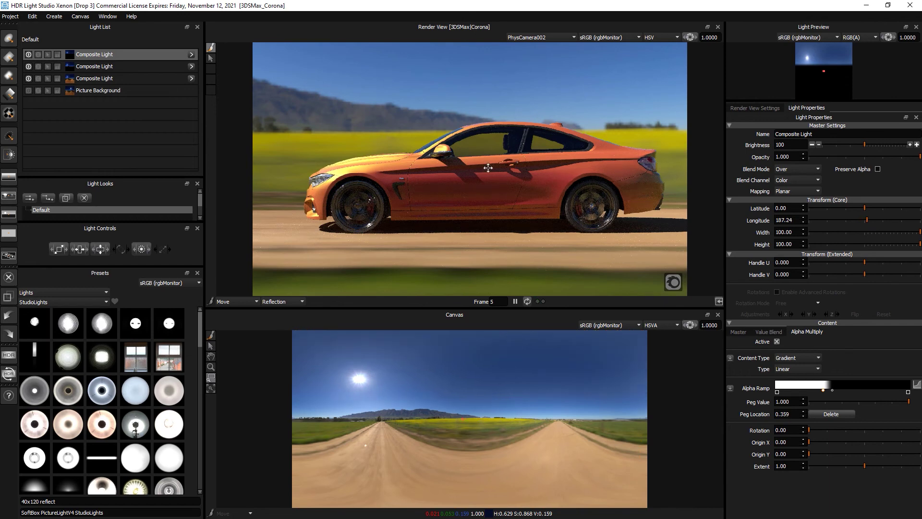
{"action": "left_click_drag", "start_coordinate": [866, 220], "coordinate": [869, 221]}
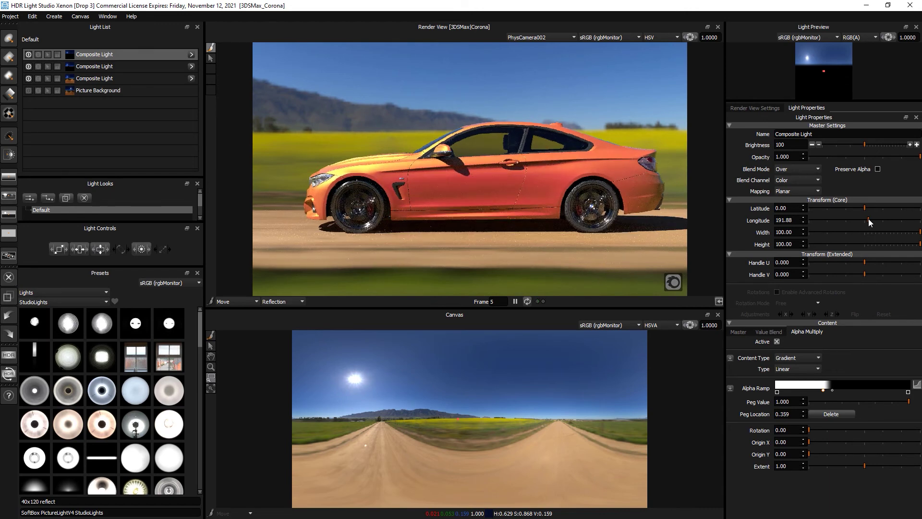
{"action": "left_click", "coordinate": [26, 54]}
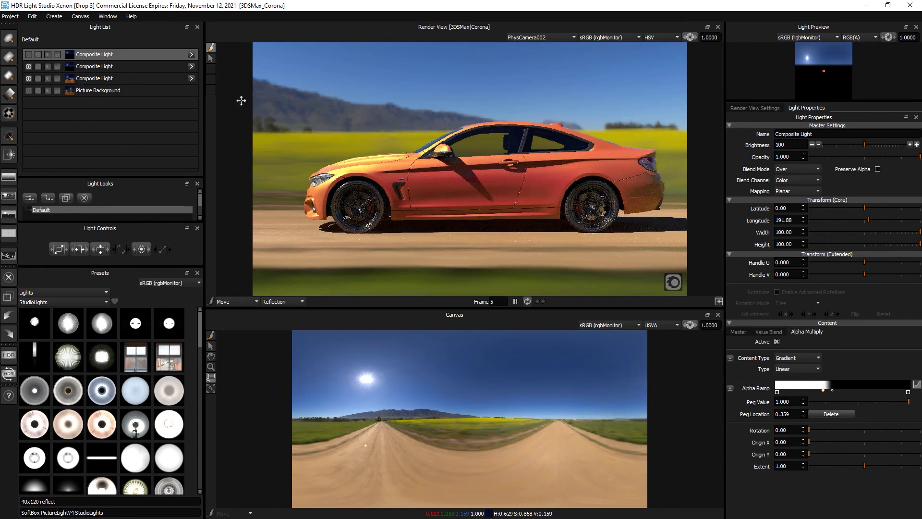
{"action": "left_click", "coordinate": [27, 54]}
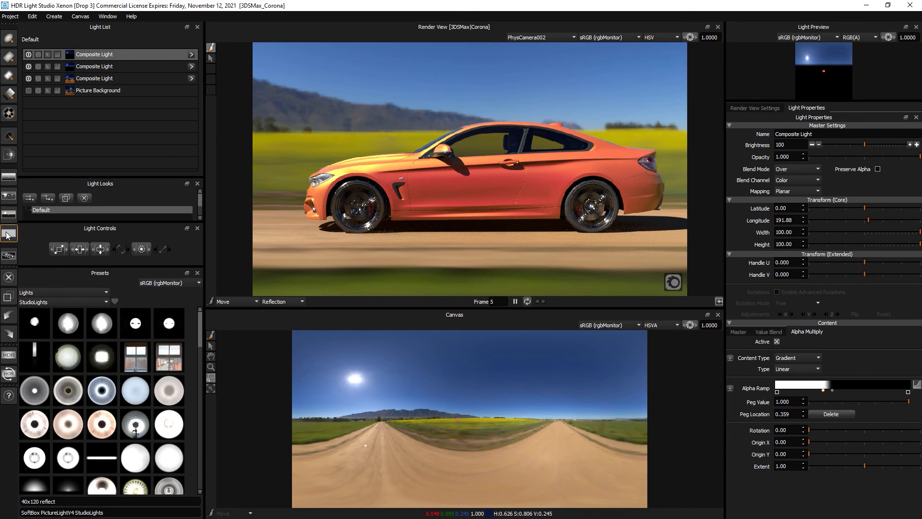
- Add a flat background light above the composite lights with its blend mode set to Saturation and inverted
{"action": "left_click", "coordinate": [8, 234]}
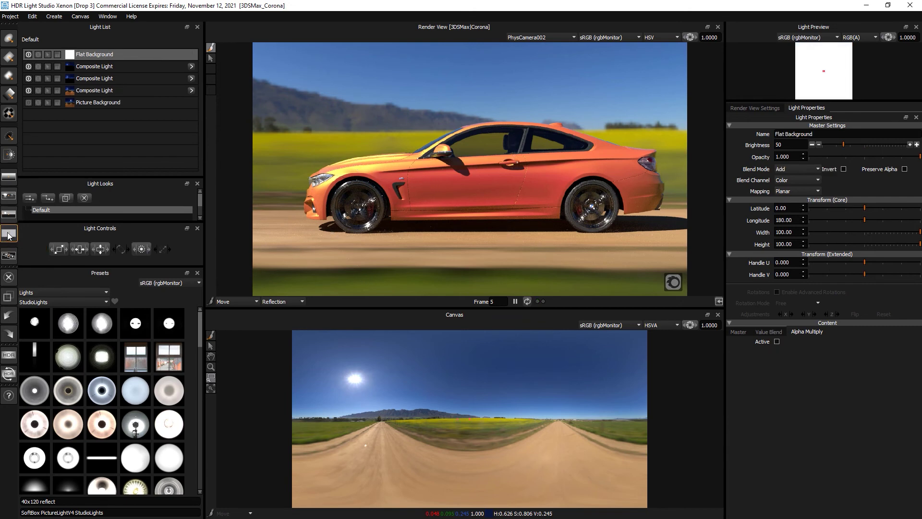
{"action": "left_click", "coordinate": [796, 169]}
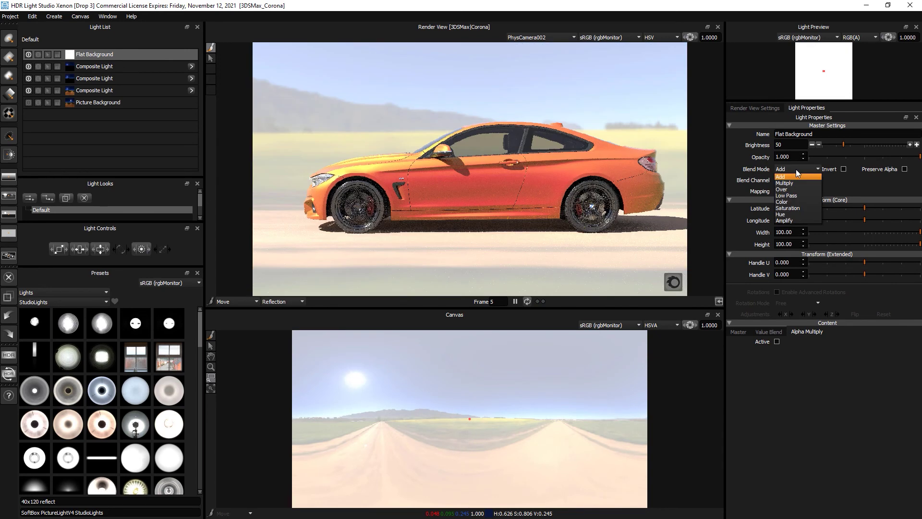
{"action": "left_click", "coordinate": [786, 208]}
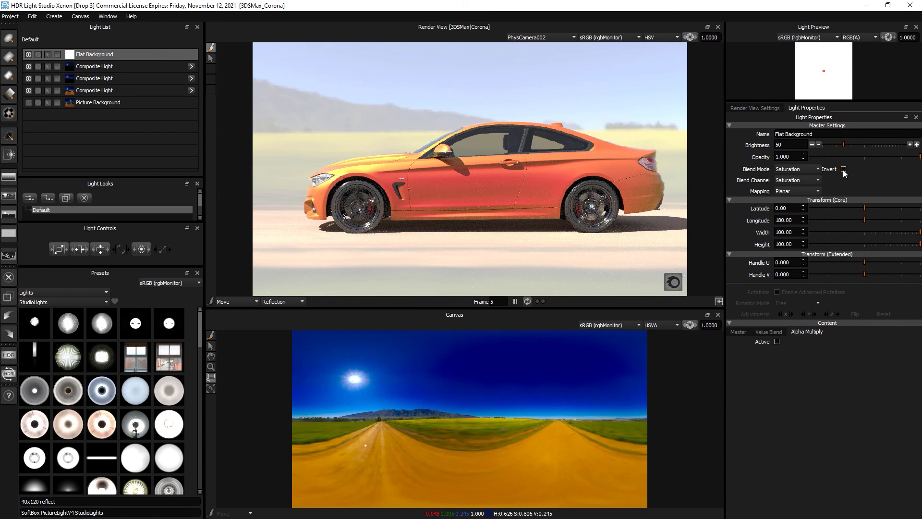
{"action": "left_click", "coordinate": [844, 170]}
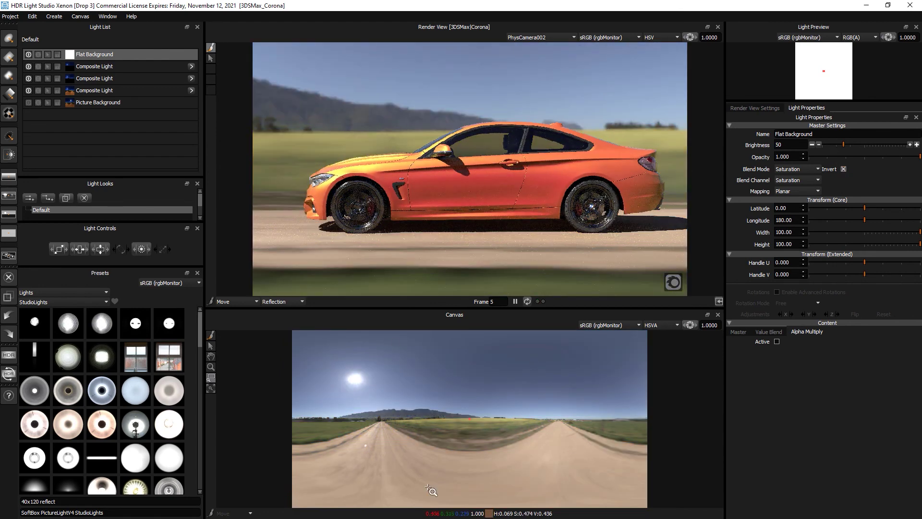
- Reduce the flat background's brightness to 25 and render the live HDR map
{"action": "left_click", "coordinate": [831, 144]}
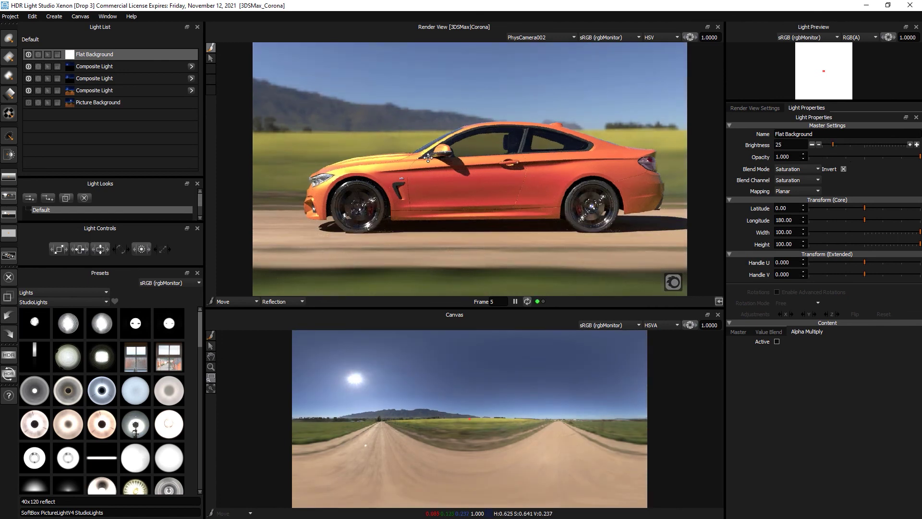
{"action": "left_click", "coordinate": [9, 355]}
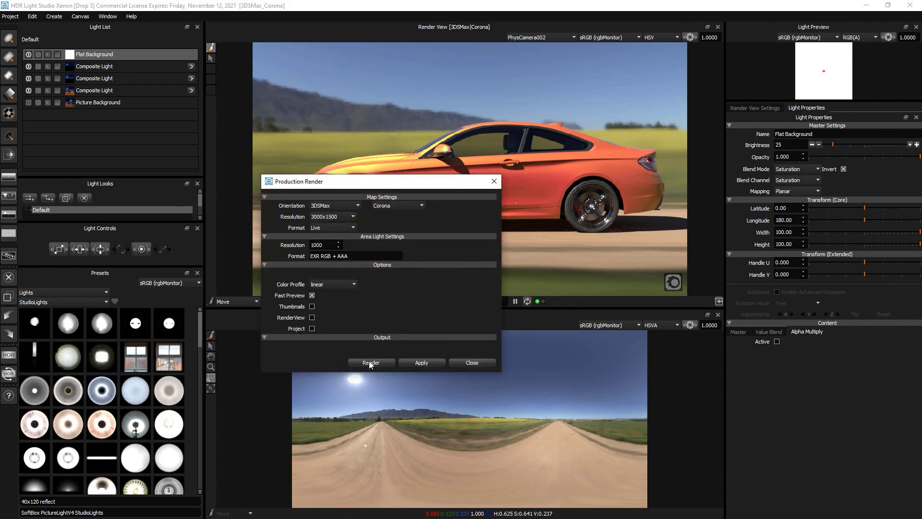
{"action": "left_click", "coordinate": [370, 363]}
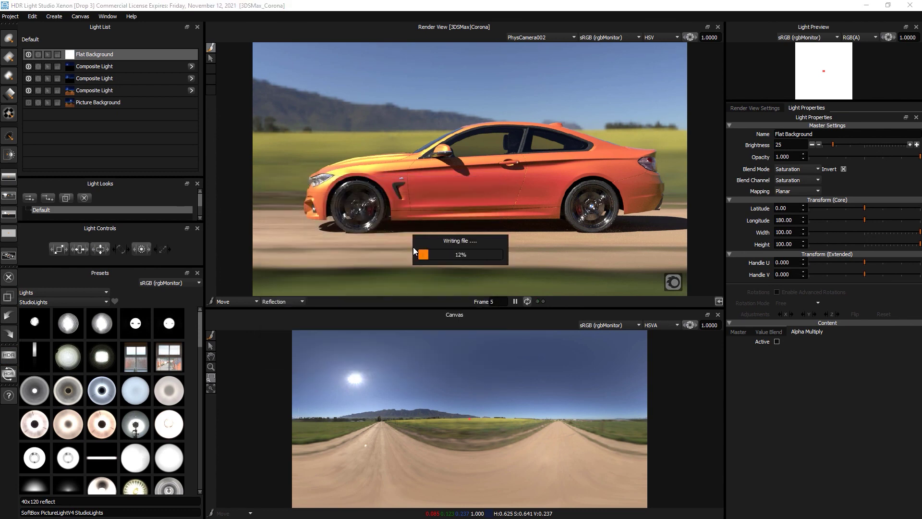